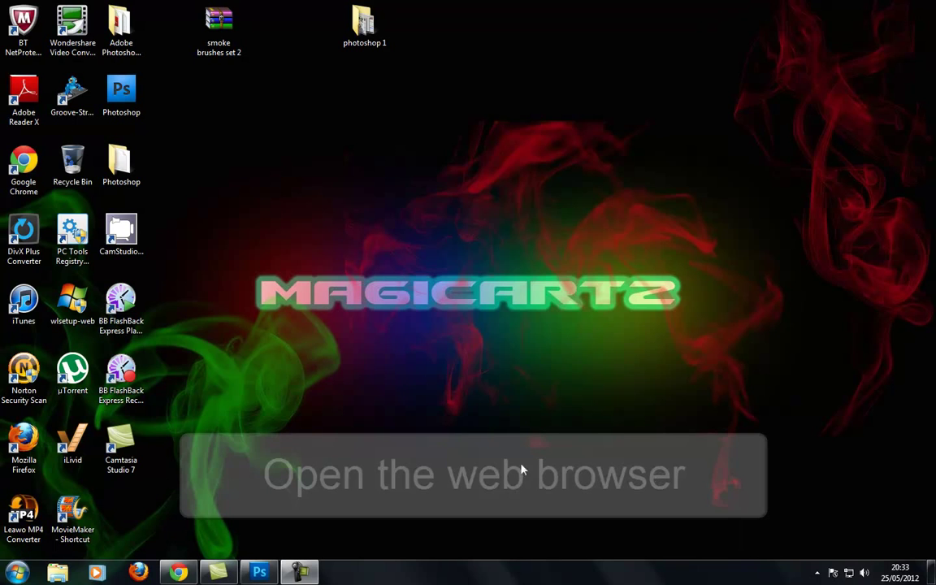
Launch Google Chrome from the taskbar so it opens on the Google UK home page
{"action": "left_click", "coordinate": [176, 575]}
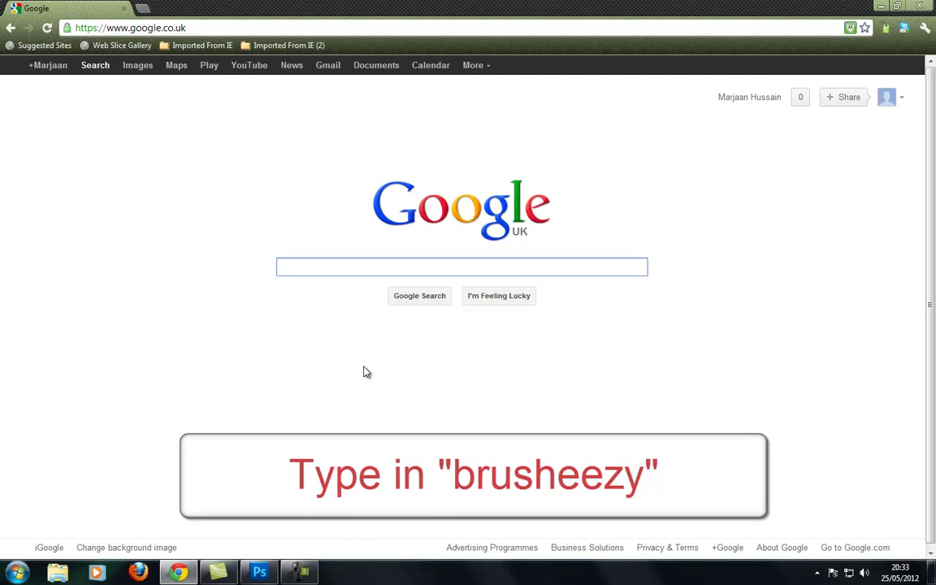
Search Google for 'brusheezy' and open the 'Free Photoshop Brushes at Brusheezy!' result
{"action": "type", "text": "brushee"}
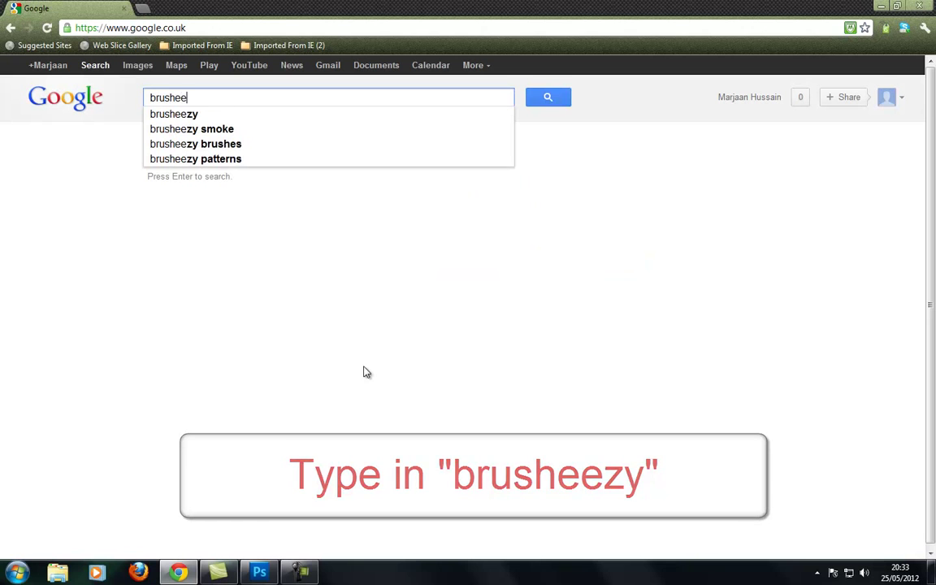
{"action": "type", "text": "zy"}
{"action": "key", "text": "Return"}
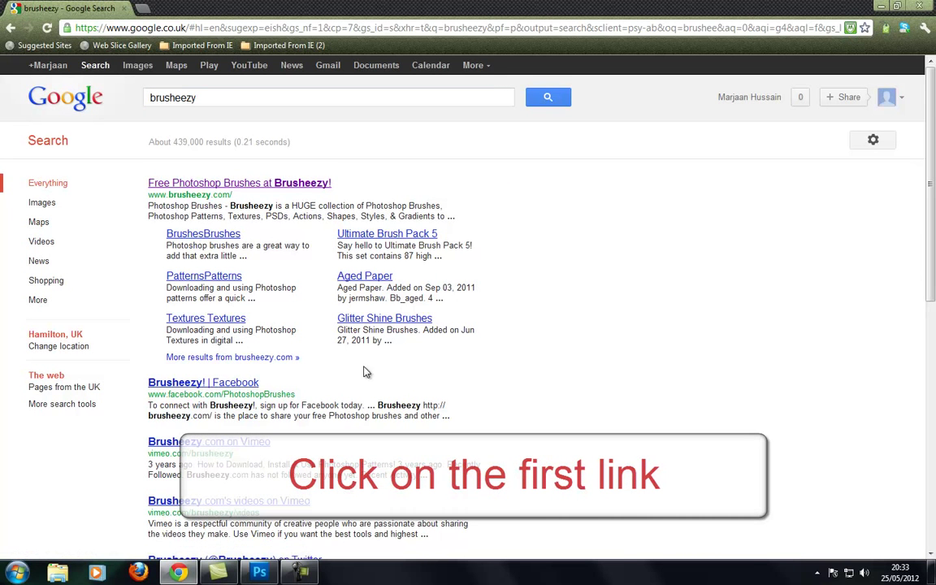
{"action": "left_click", "coordinate": [272, 184]}
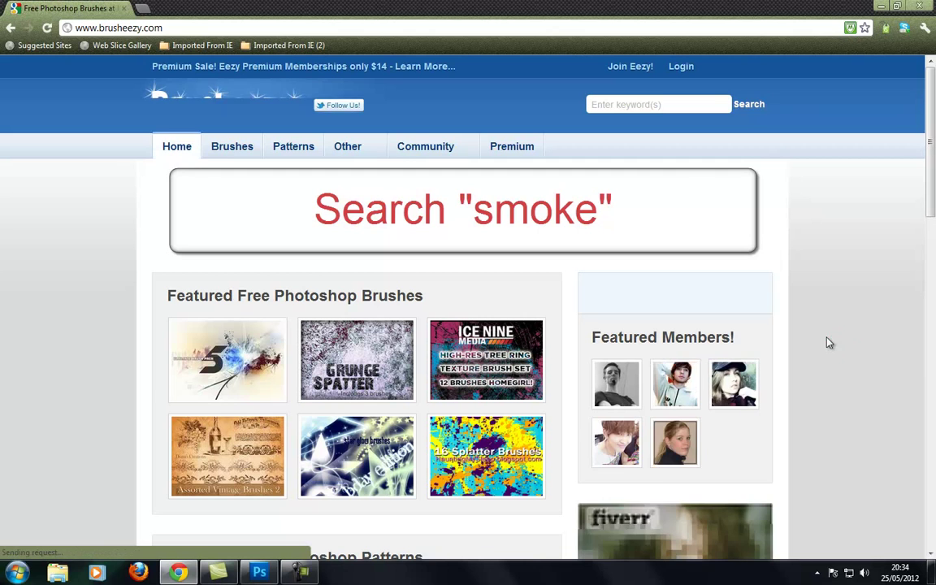
Run a Brusheezy site search for smoke, listing 30 smoke brush resources
{"action": "left_click", "coordinate": [659, 107]}
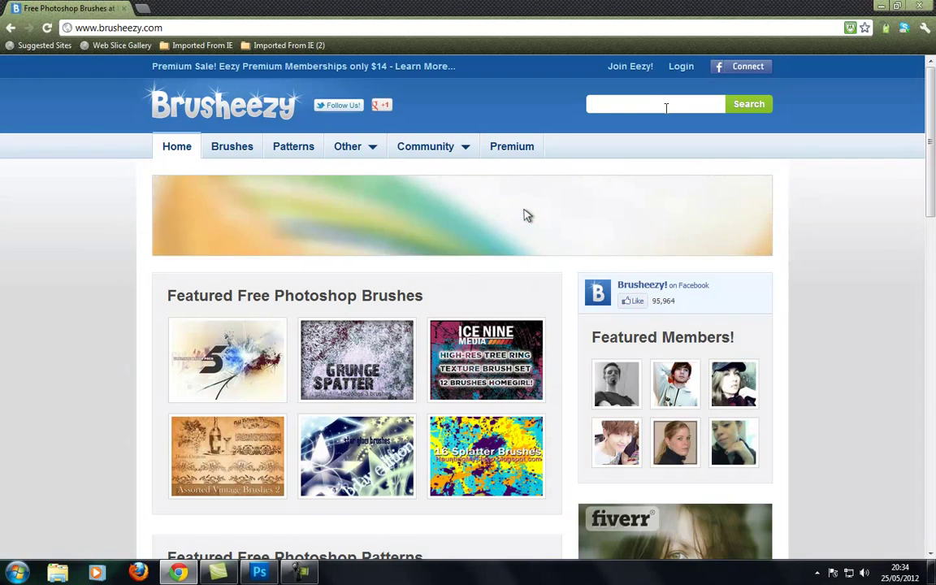
{"action": "type", "text": "smaoke"}
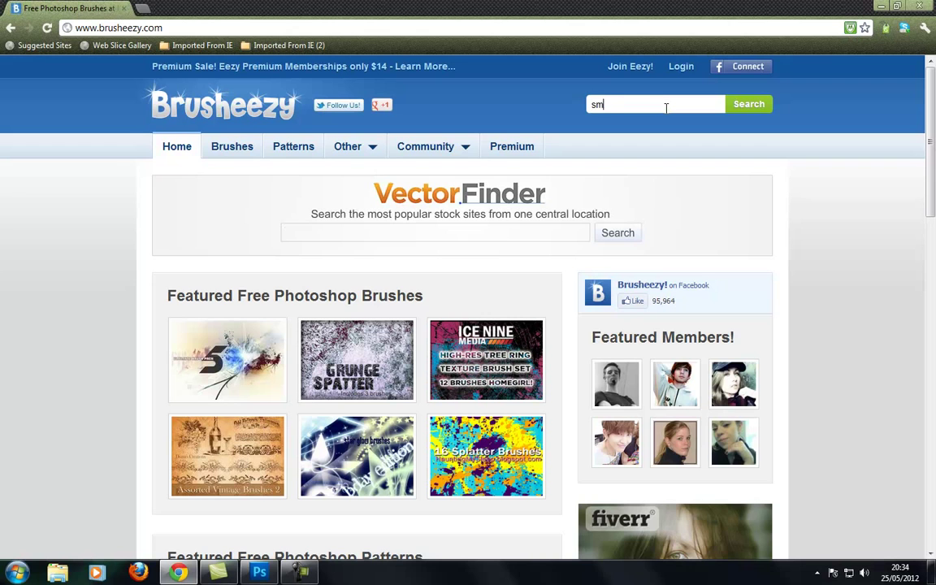
{"action": "key", "text": "Return"}
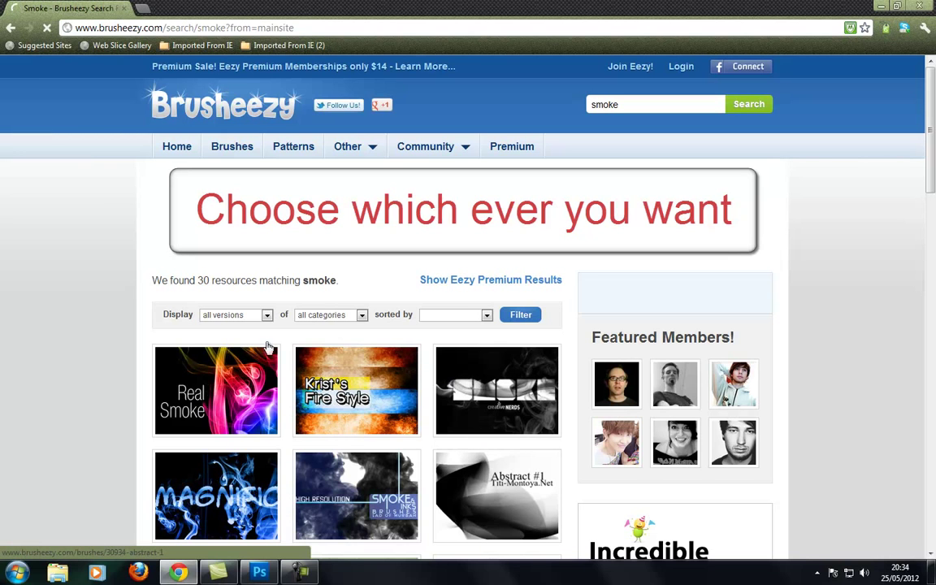
View the Smoke Brushes set 2 page (CS5, 5 brushes), then close Chrome
{"action": "left_click", "coordinate": [252, 506]}
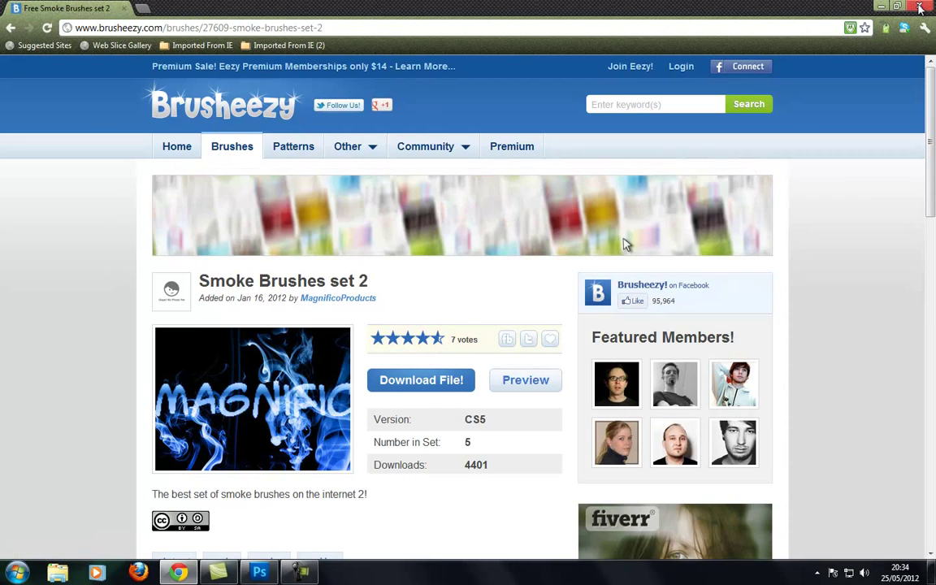
{"action": "left_click", "coordinate": [916, 10]}
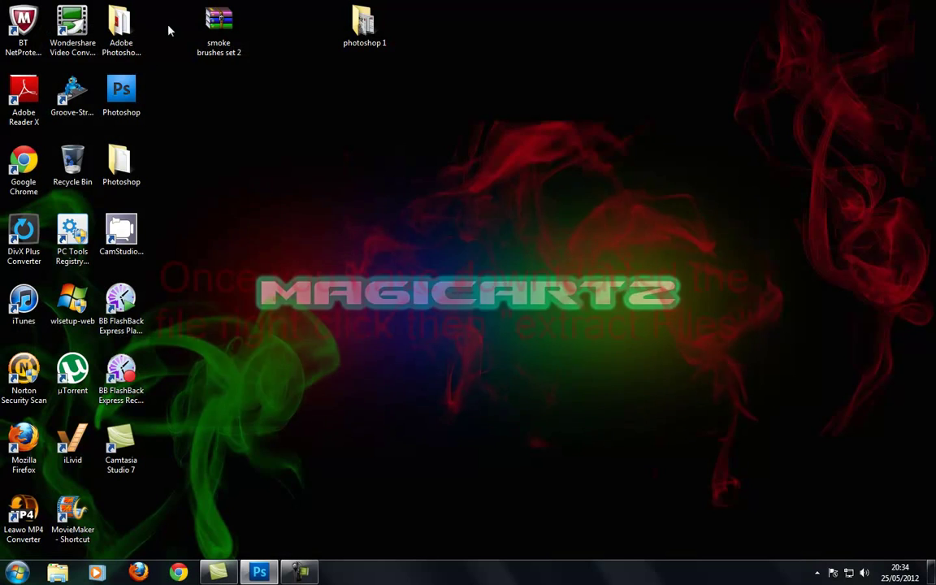
Open the 'smoke brushes set 2' archive and choose 'Extract files...' from its context menu
{"action": "double_click", "coordinate": [224, 29]}
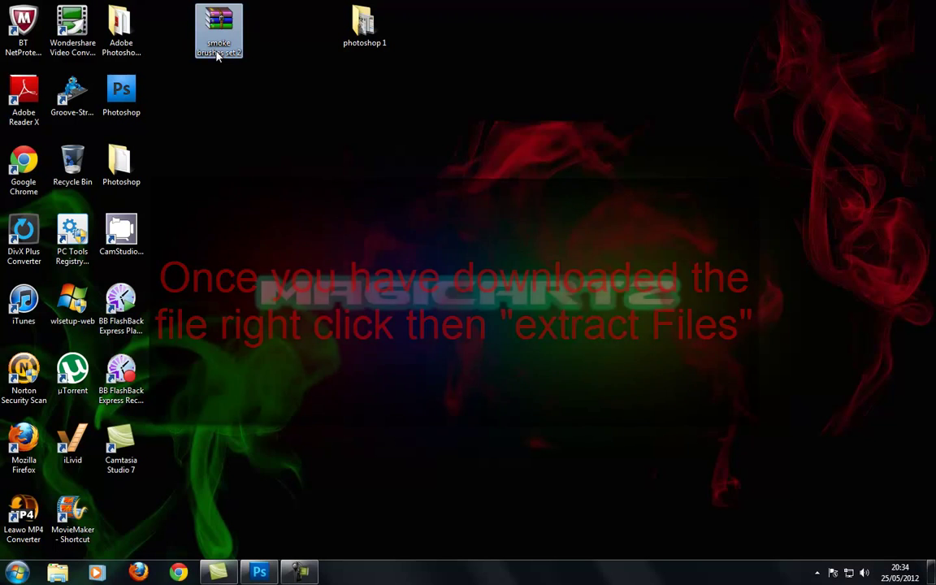
{"action": "right_click", "coordinate": [217, 54]}
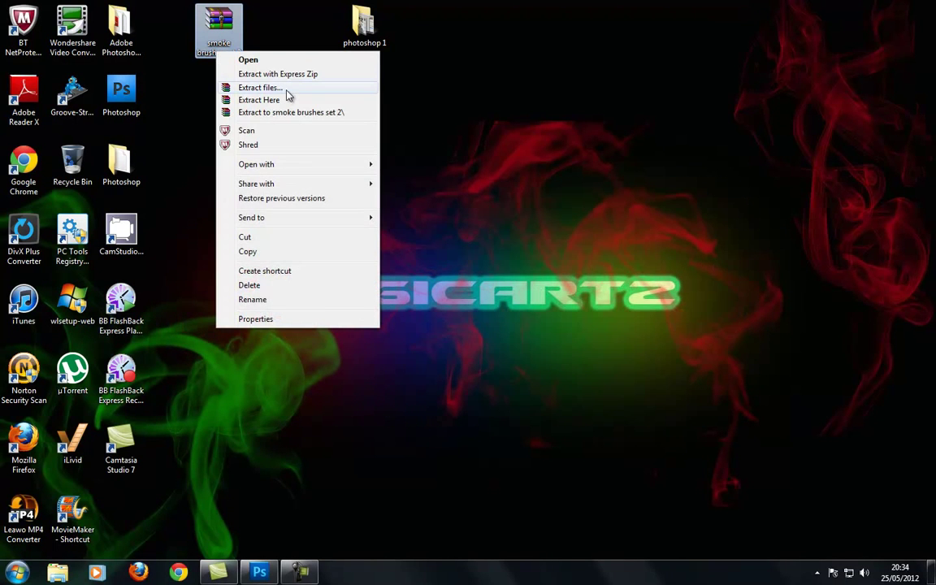
{"action": "left_click", "coordinate": [286, 90]}
{"action": "left_click", "coordinate": [276, 108]}
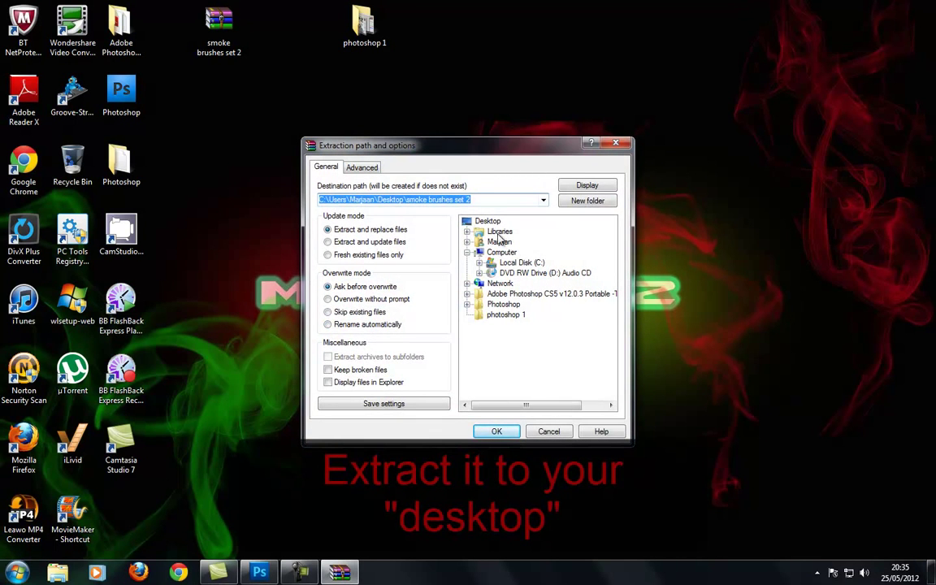
Set Desktop as the extraction path and extract the smoke brushes archive
{"action": "left_click", "coordinate": [487, 221]}
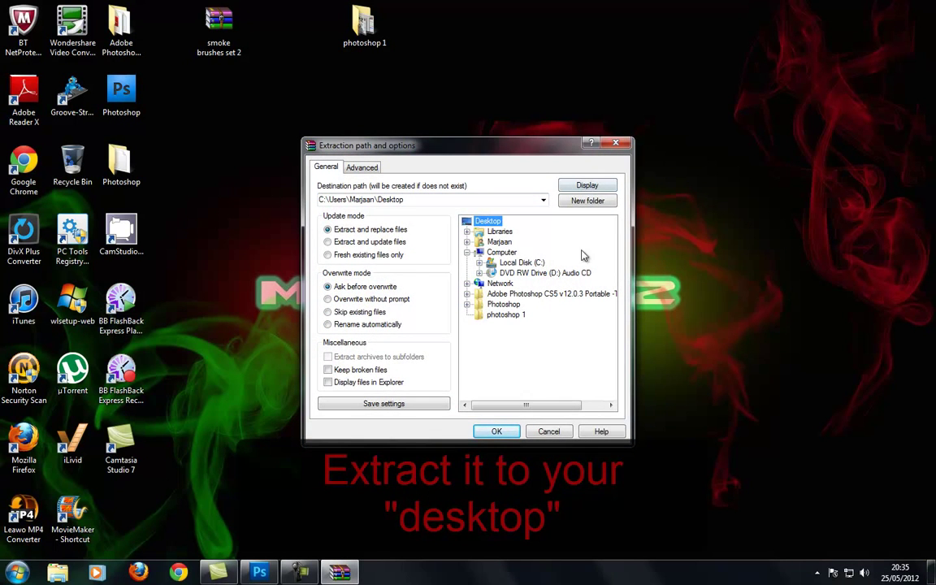
{"action": "left_click", "coordinate": [496, 431]}
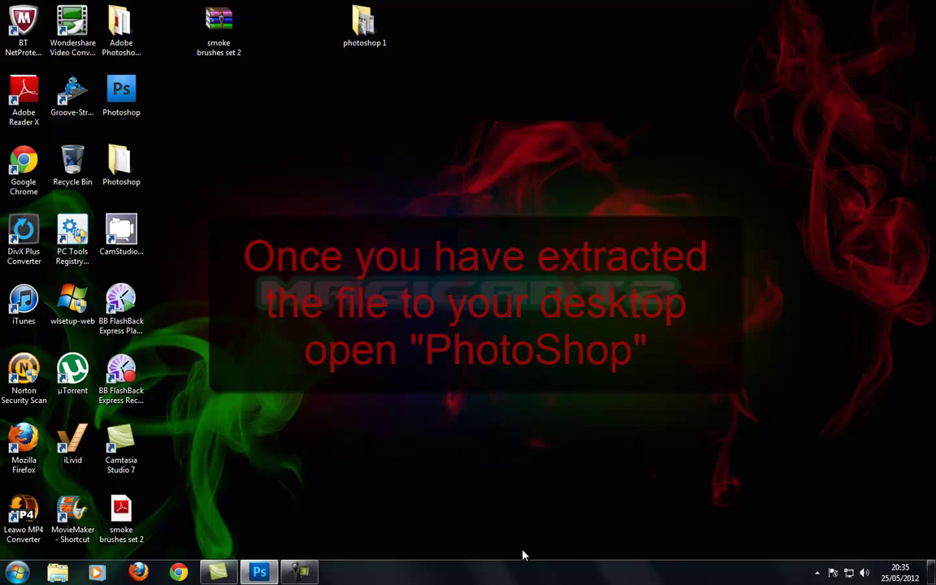
In Photoshop, select the Brush Tool and show its presets (90 px, 0% hardness)
{"action": "left_click", "coordinate": [253, 575]}
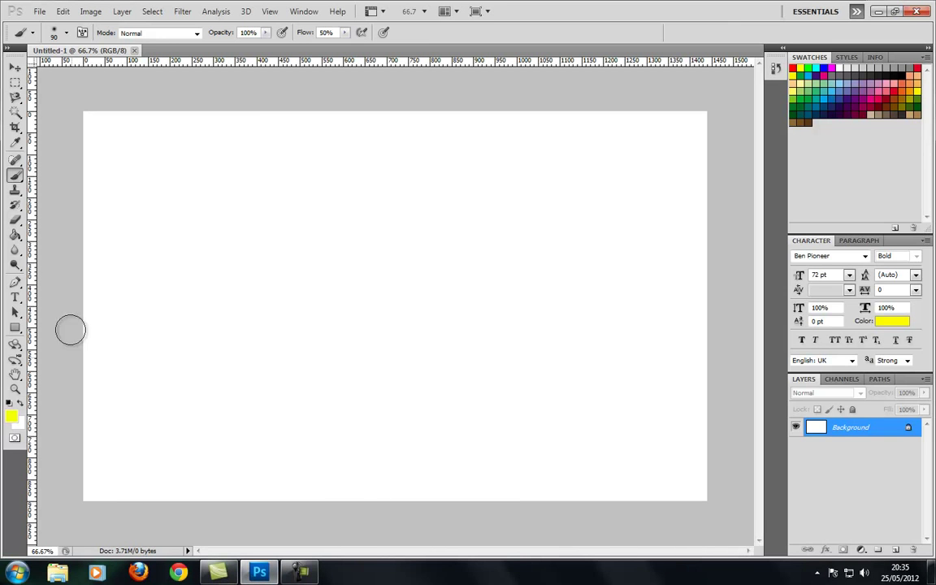
{"action": "right_click", "coordinate": [21, 178]}
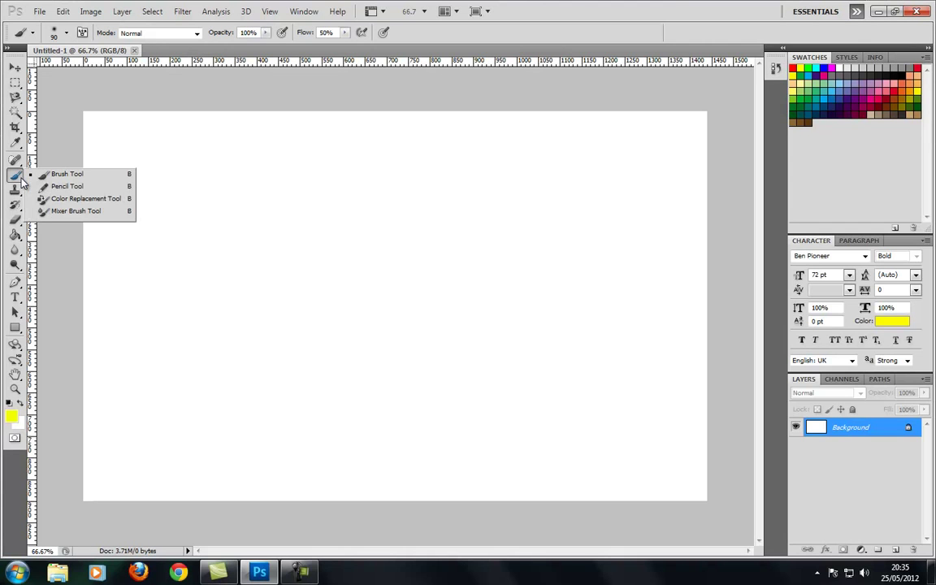
{"action": "left_click", "coordinate": [65, 174]}
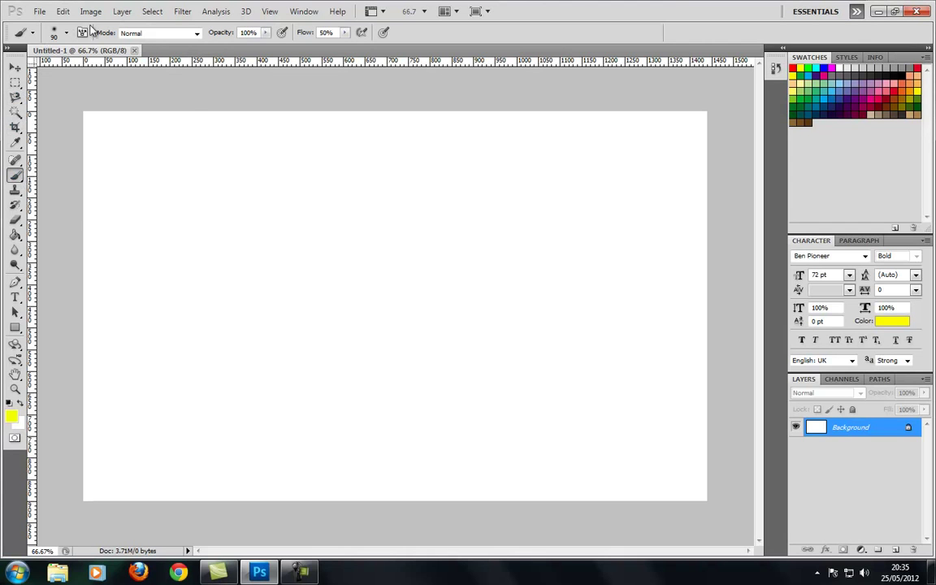
{"action": "left_click", "coordinate": [67, 38]}
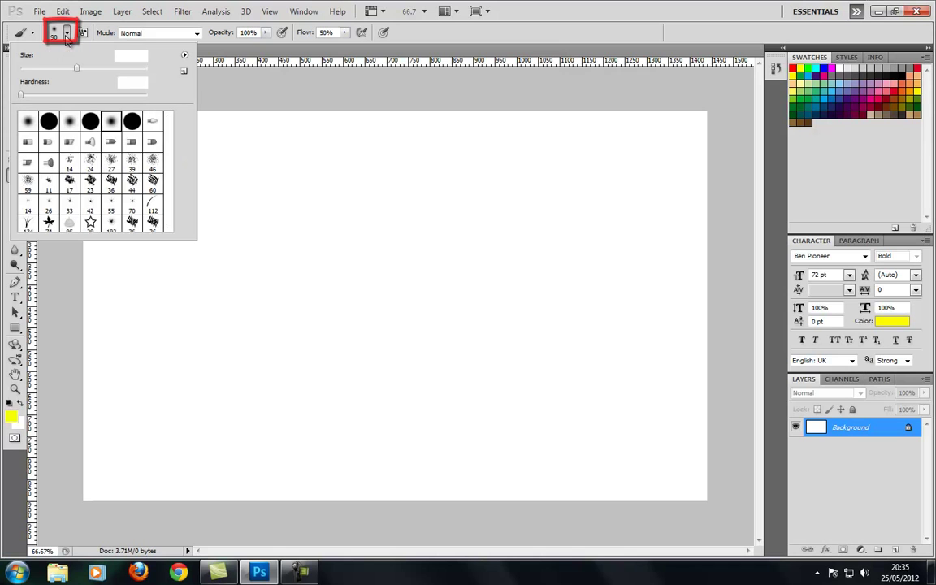
Choose 'Load Brushes...' from the brush preset picker's flyout menu
{"action": "left_click", "coordinate": [185, 57]}
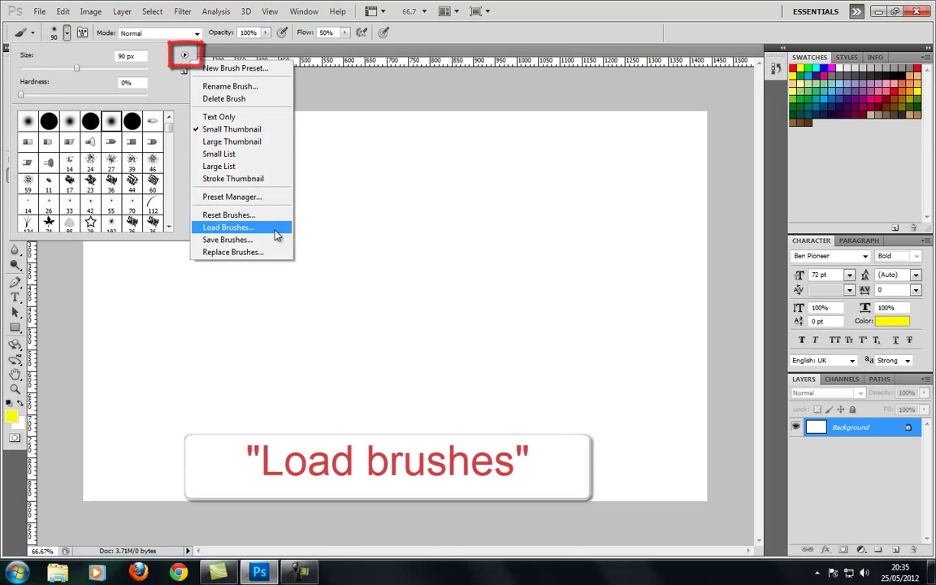
{"action": "left_click", "coordinate": [242, 233]}
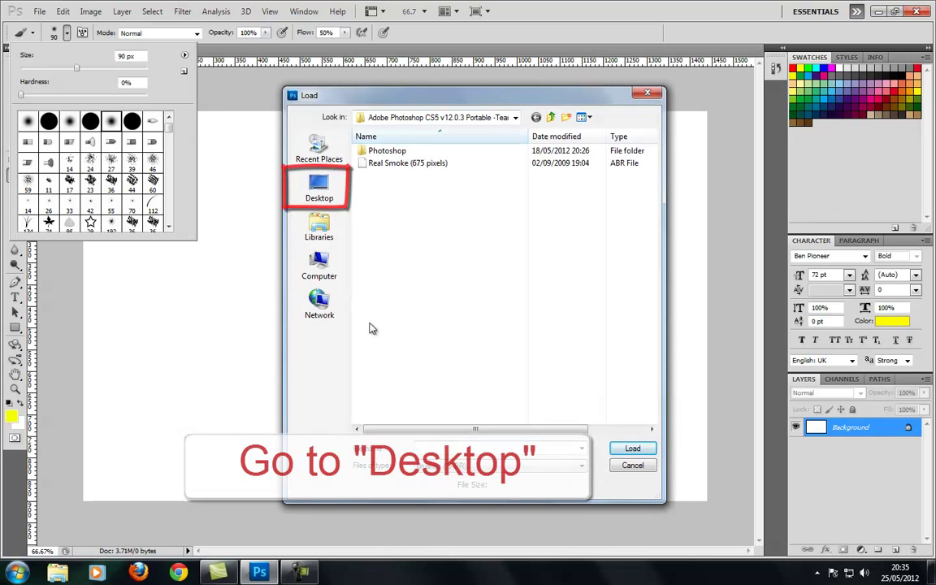
Load 'smoke brushes set 2' from the Desktop and scroll to its 675 and 764 px smoke presets
{"action": "left_click", "coordinate": [320, 197]}
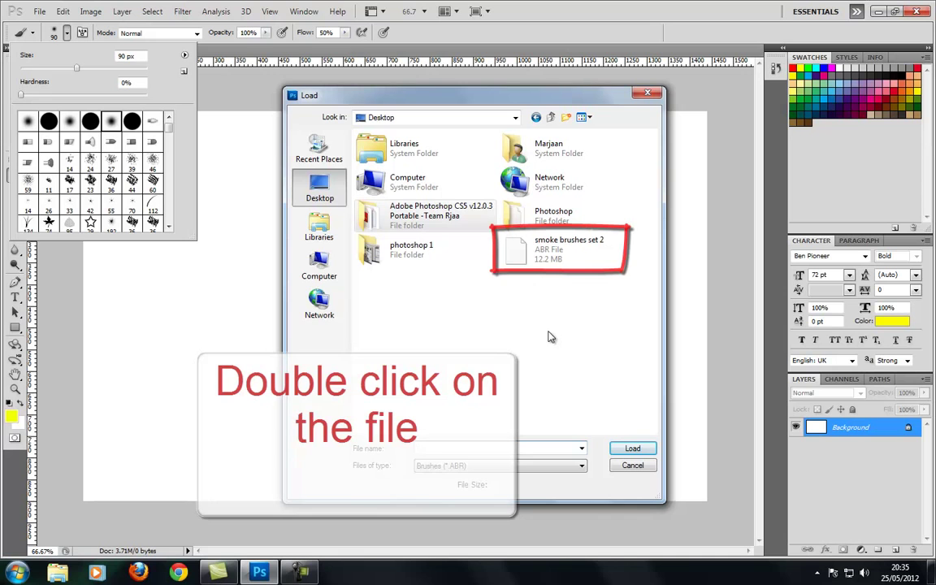
{"action": "double_click", "coordinate": [559, 257]}
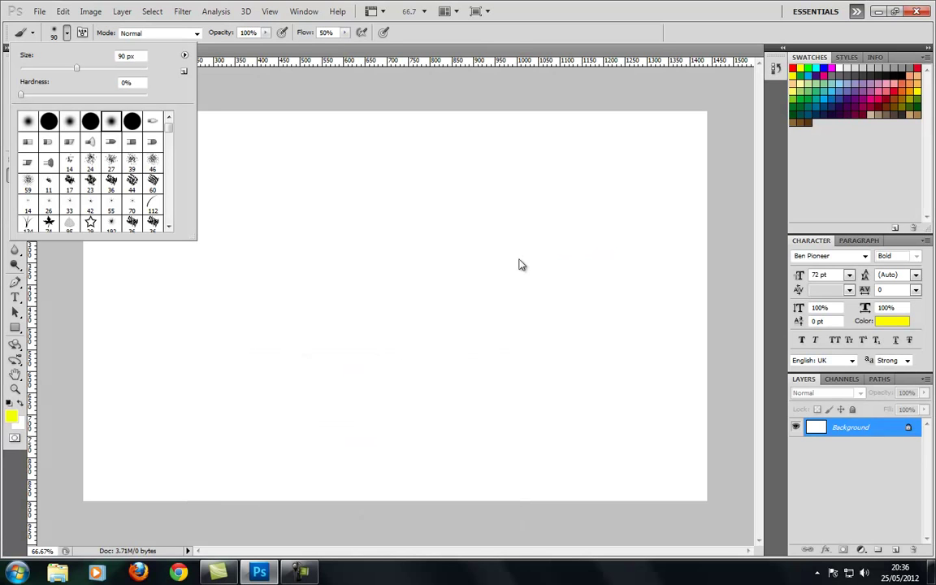
{"action": "left_click_drag", "start_coordinate": [172, 126], "coordinate": [166, 224]}
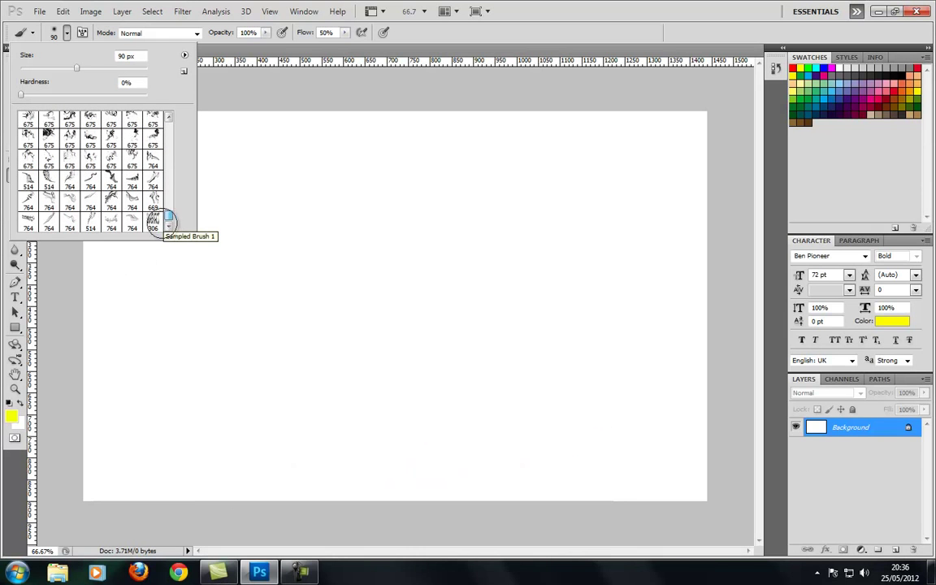
Fill the white Untitled-1 canvas with yellow using the Paint Bucket
{"action": "left_click", "coordinate": [63, 258]}
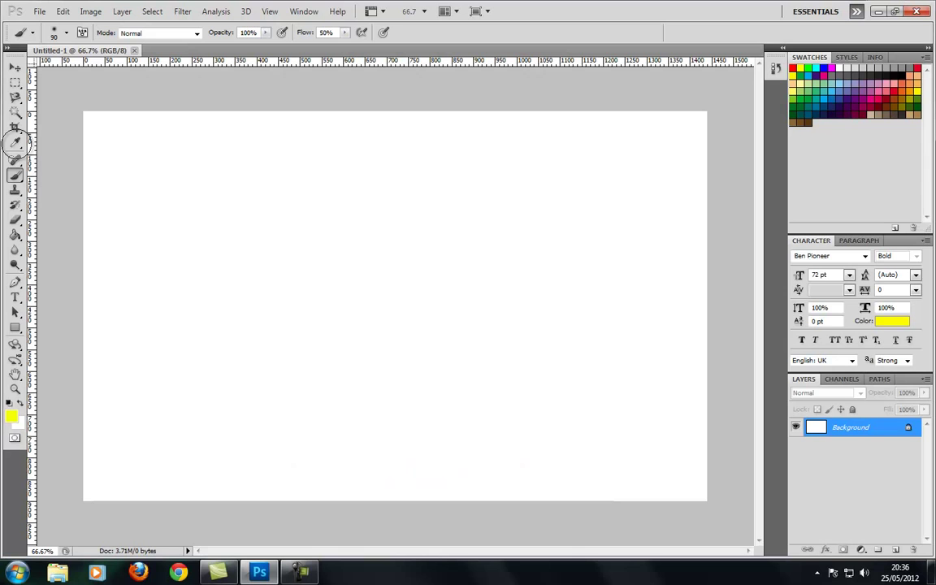
{"action": "left_click", "coordinate": [16, 235]}
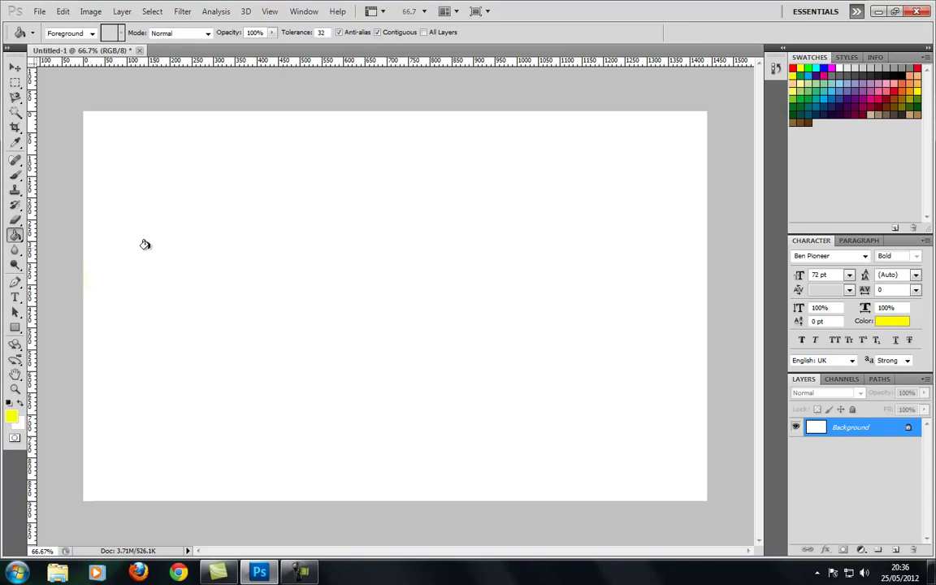
{"action": "left_click", "coordinate": [144, 245]}
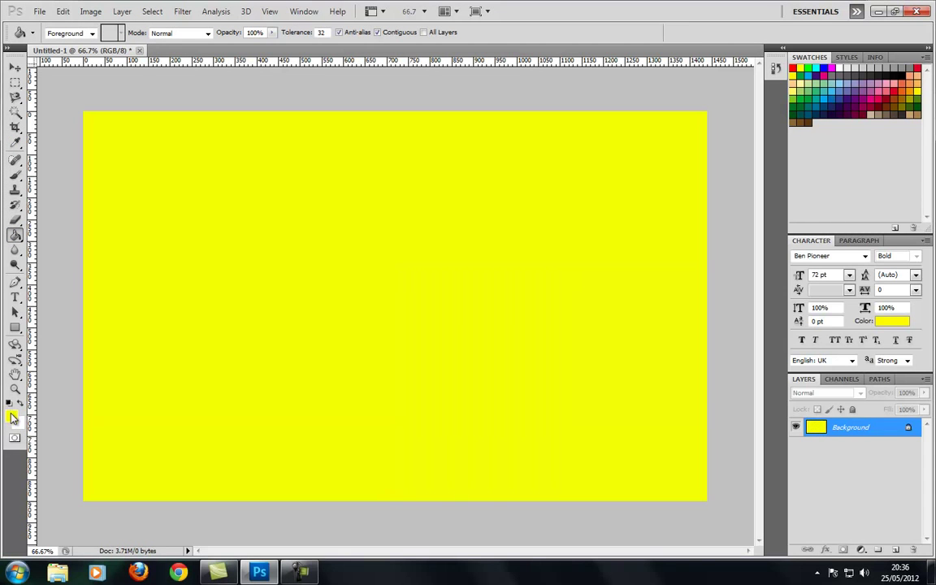
Set the foreground colour to black and return to the Brush Tool
{"action": "left_click", "coordinate": [11, 416]}
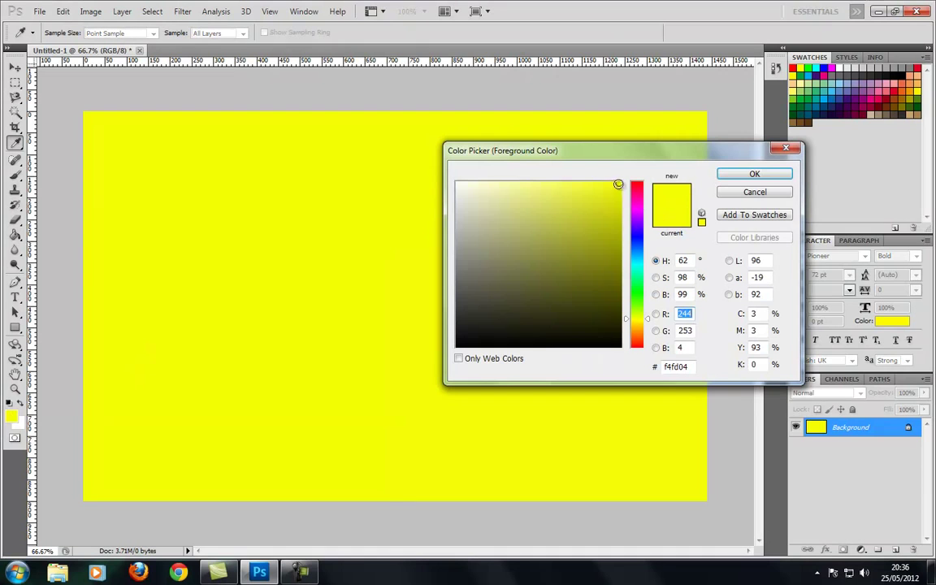
{"action": "type", "text": "0"}
{"action": "left_click", "coordinate": [754, 174]}
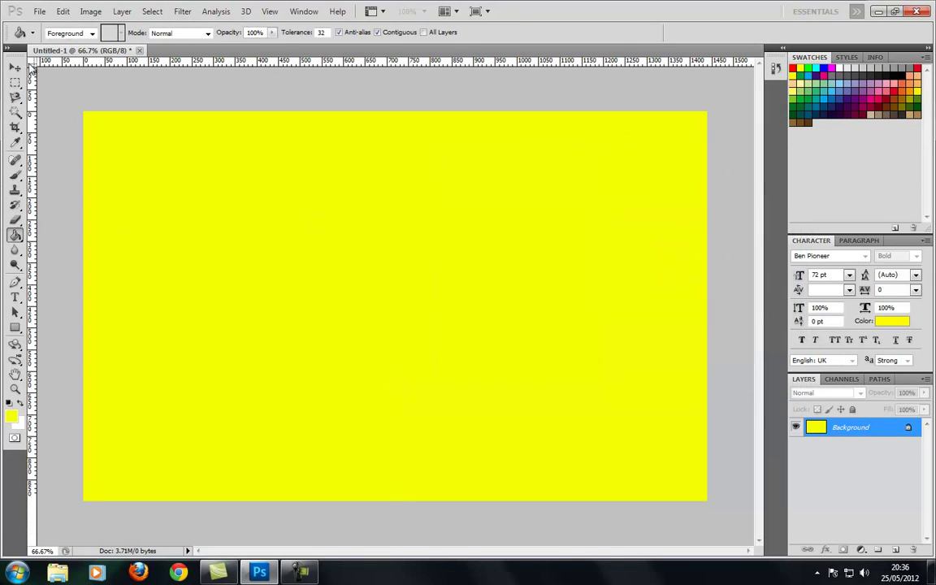
{"action": "left_click", "coordinate": [15, 174]}
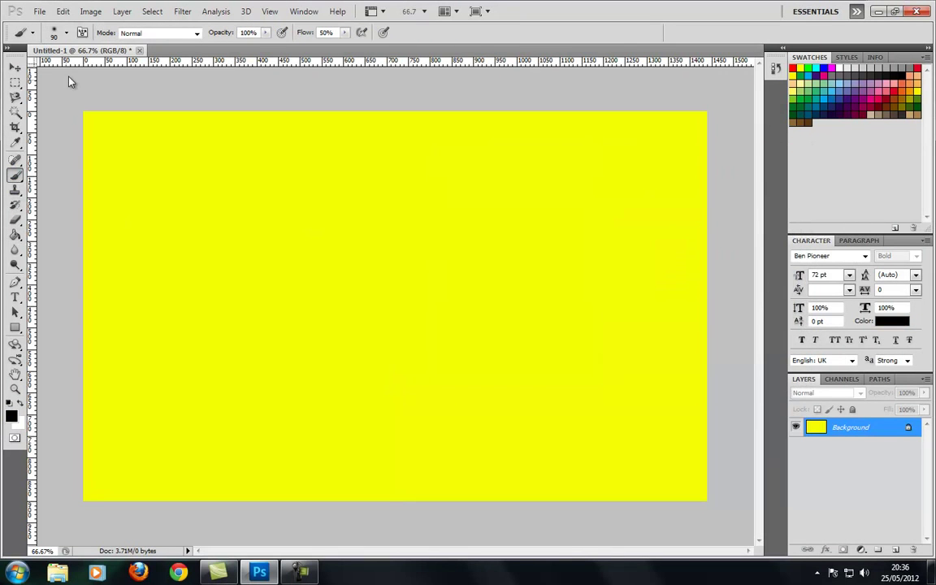
Paint smoke stamps and a smoke trail across the canvas with the 764 px smoke brush
{"action": "left_click", "coordinate": [67, 33]}
{"action": "left_click_drag", "start_coordinate": [172, 133], "coordinate": [168, 236]}
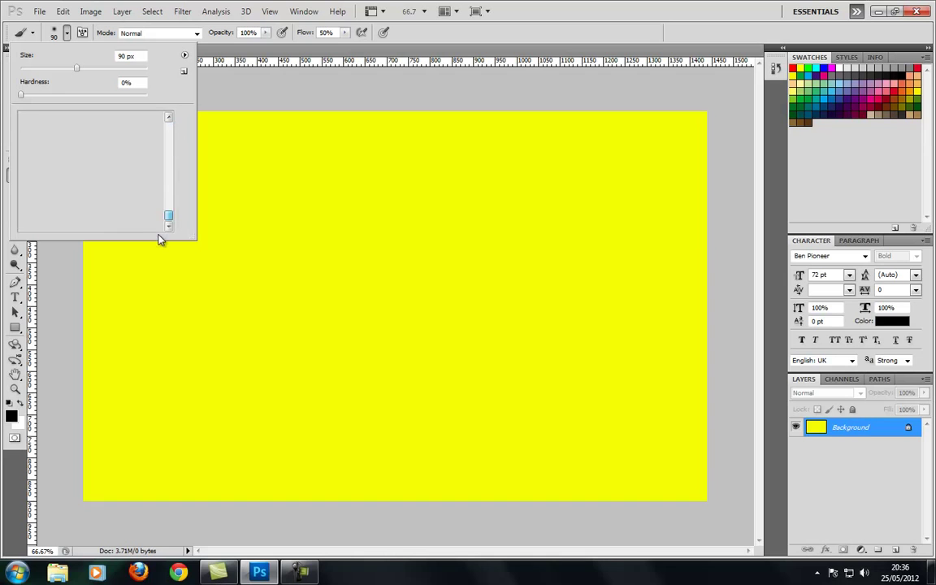
{"action": "left_click", "coordinate": [103, 186]}
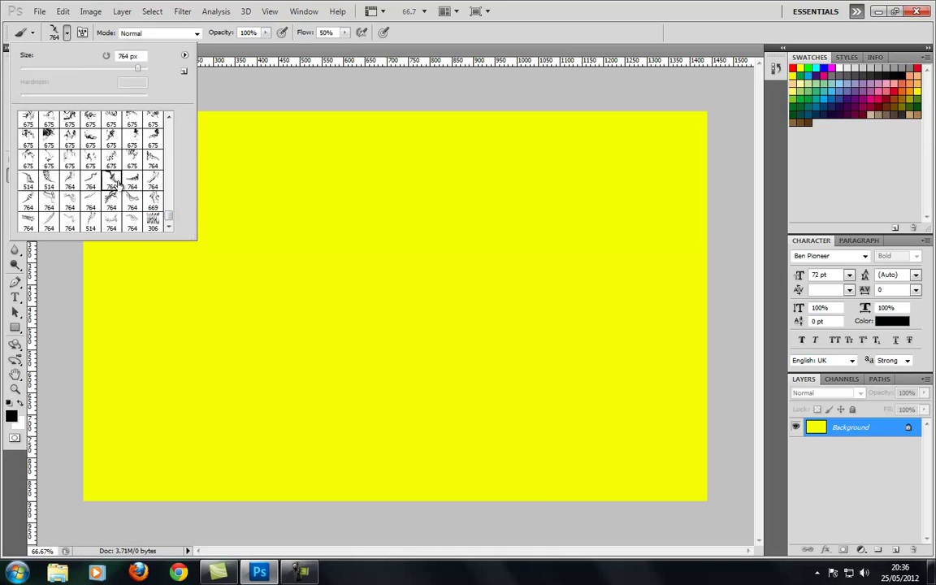
{"action": "left_click", "coordinate": [362, 283]}
{"action": "left_click", "coordinate": [340, 320]}
{"action": "mouse_move", "coordinate": [340, 320]}
{"action": "left_mouse_down"}
{"action": "mouse_move", "coordinate": [457, 240]}
{"action": "mouse_move", "coordinate": [482, 357]}
{"action": "mouse_move", "coordinate": [259, 294]}
{"action": "left_mouse_up"}
{"action": "left_click", "coordinate": [193, 163]}
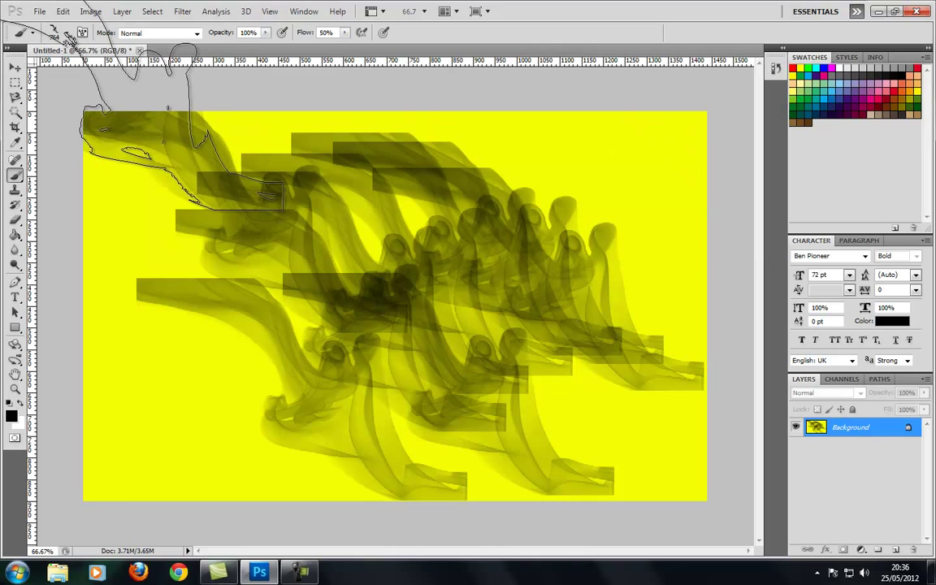
Switch to the 675 px smoke brush and darken the lower-left and upper-left canvas
{"action": "left_click", "coordinate": [66, 34]}
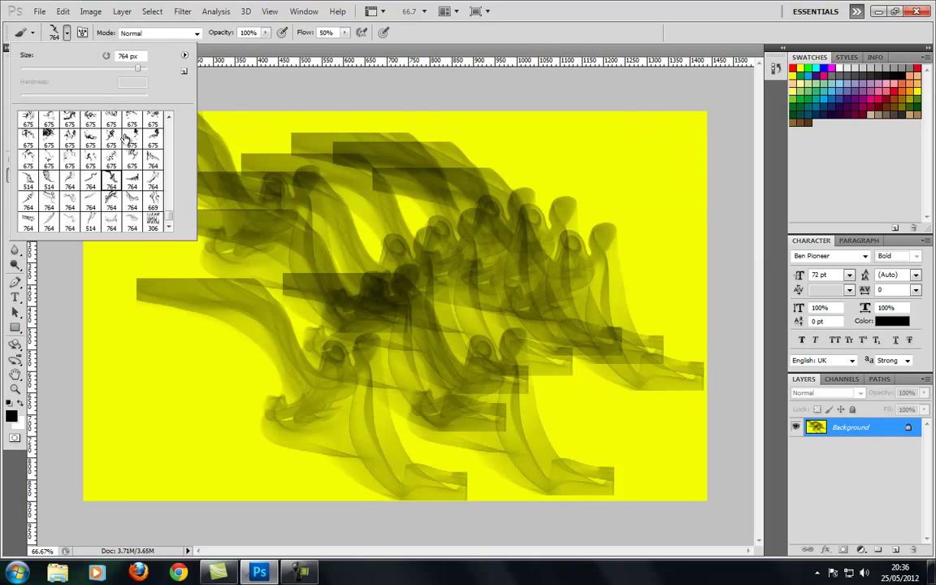
{"action": "left_click", "coordinate": [54, 140]}
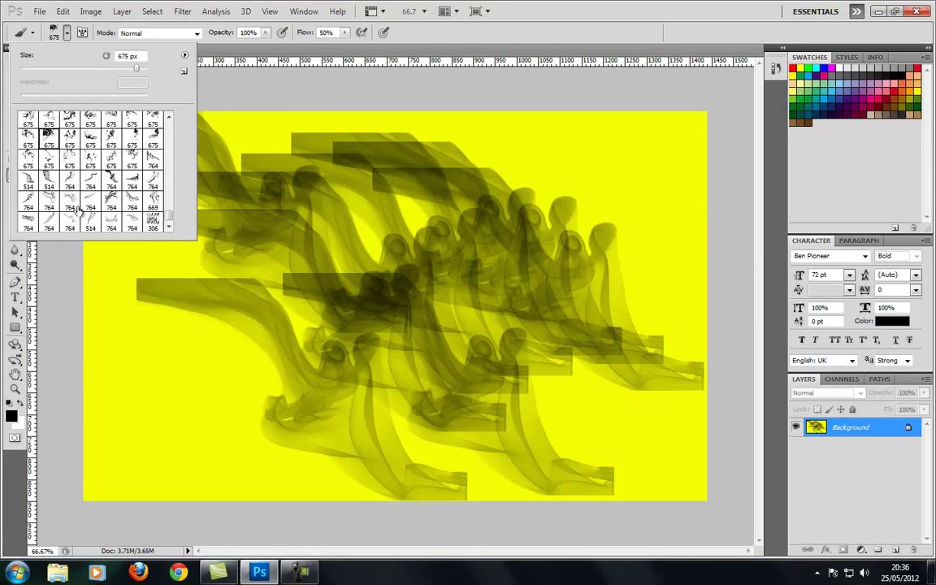
{"action": "left_click", "coordinate": [236, 420]}
{"action": "left_click_drag", "start_coordinate": [361, 451], "coordinate": [224, 231]}
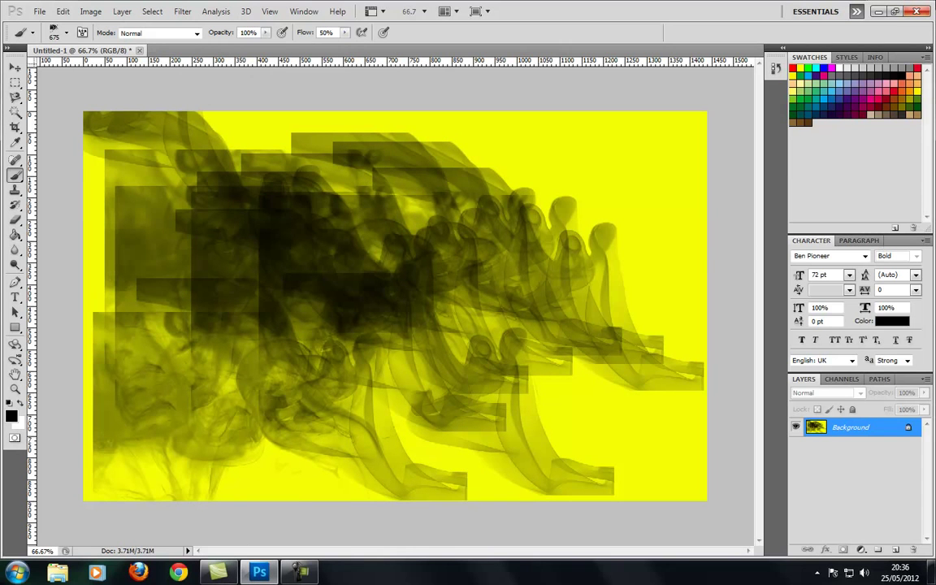
Quit Photoshop, answering No to saving the smoke painting
{"action": "left_click", "coordinate": [916, 12]}
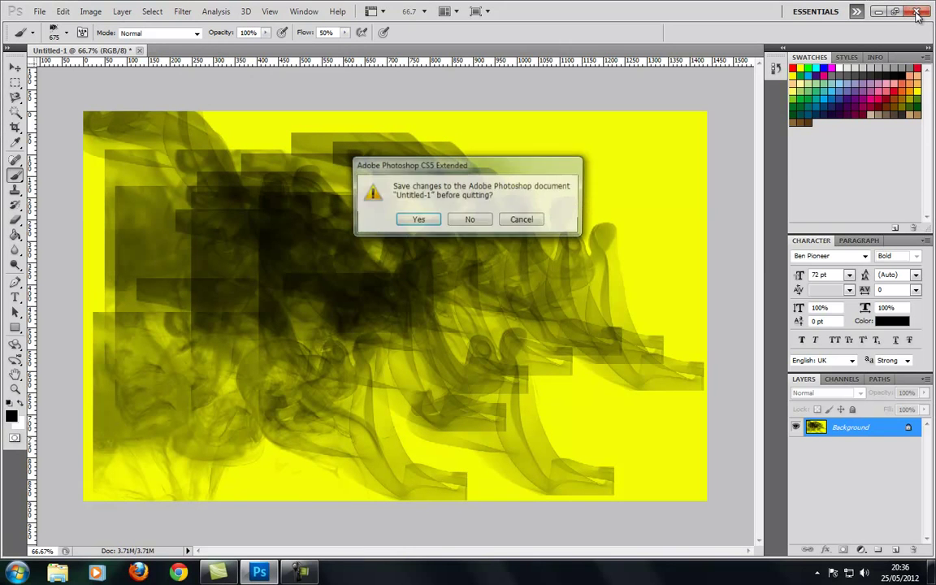
{"action": "left_click", "coordinate": [484, 222]}
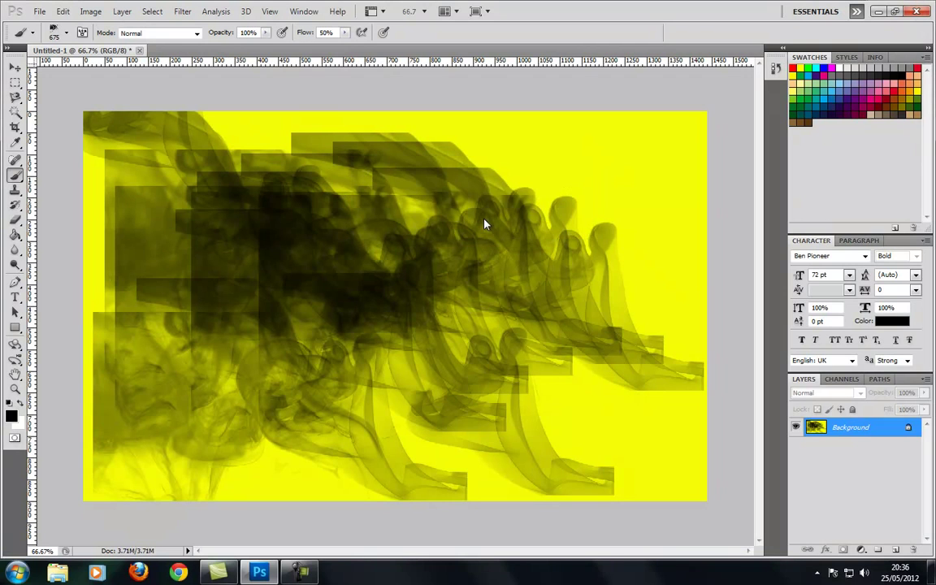